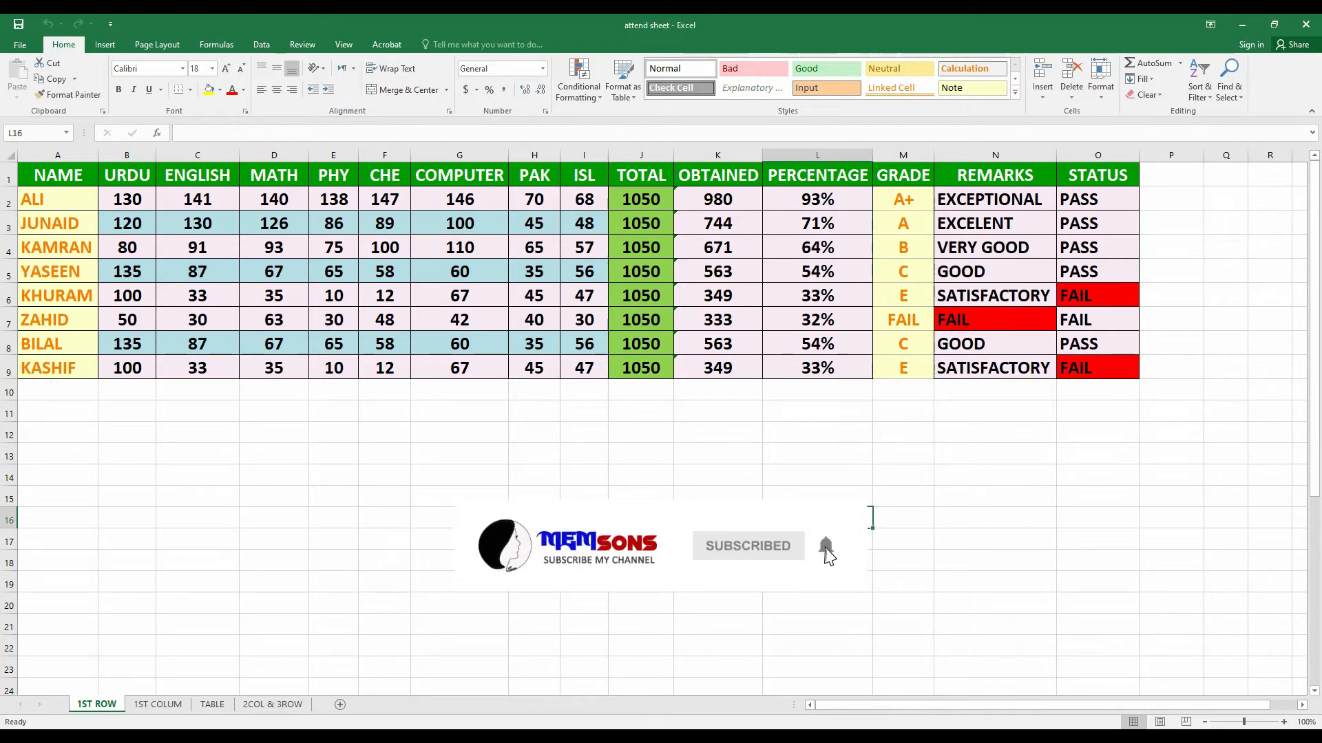
Select the URDU column B and switch on AutoFilter, checking its header filter arrow
left_click(126, 154)
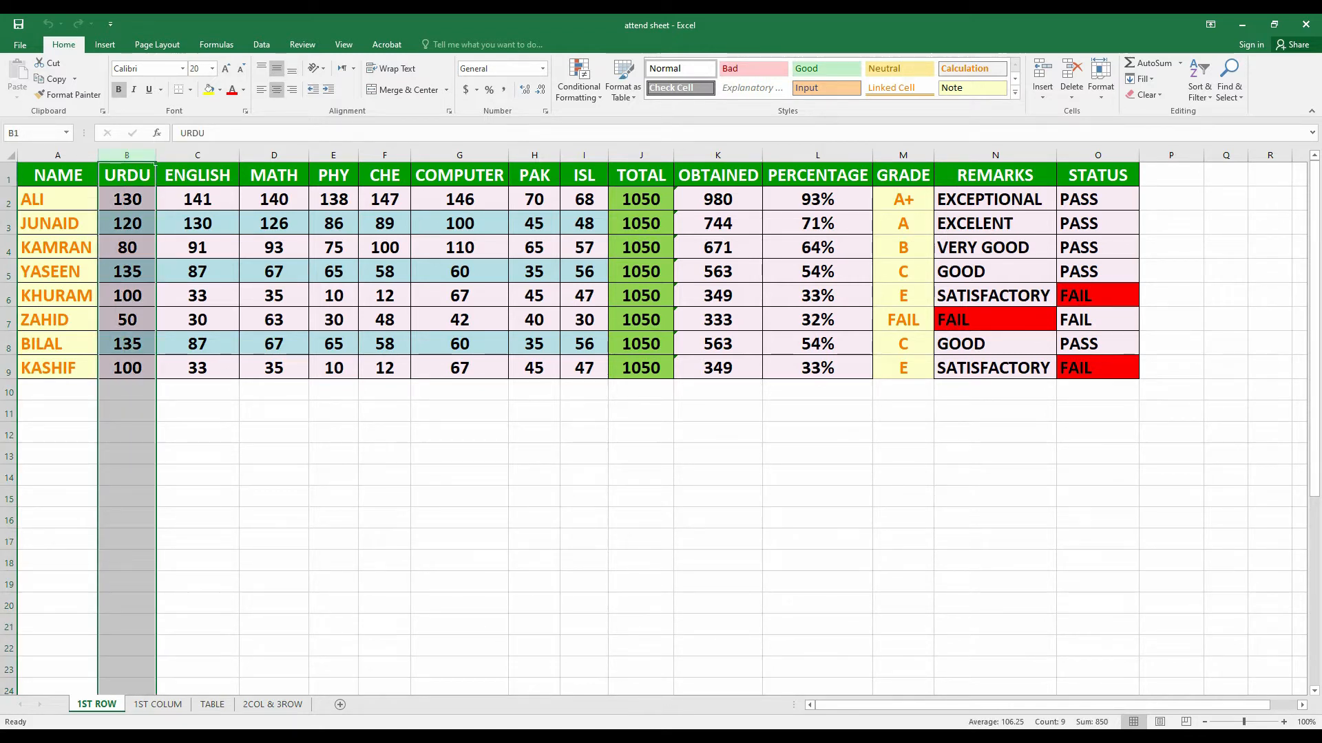
left_click(274, 411)
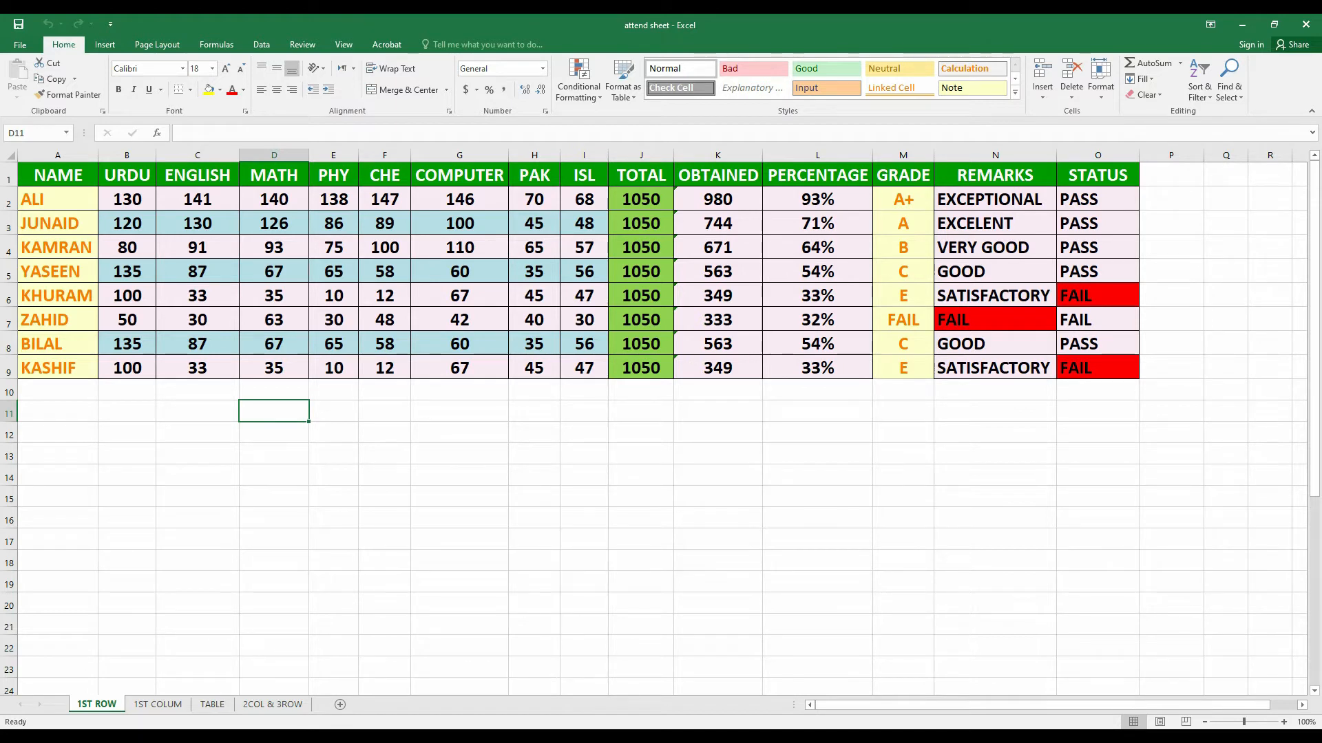
left_click_drag(127, 175, 127, 368)
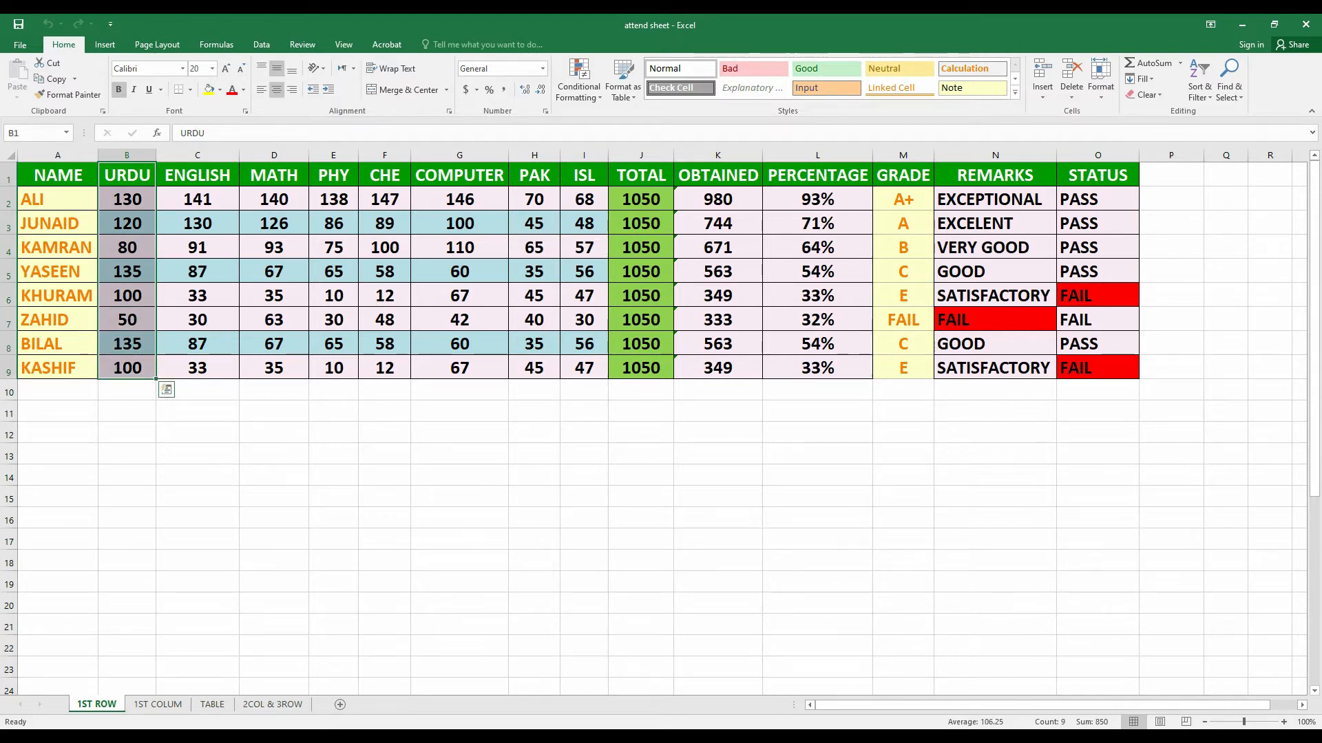
left_click(198, 454)
left_click(126, 156)
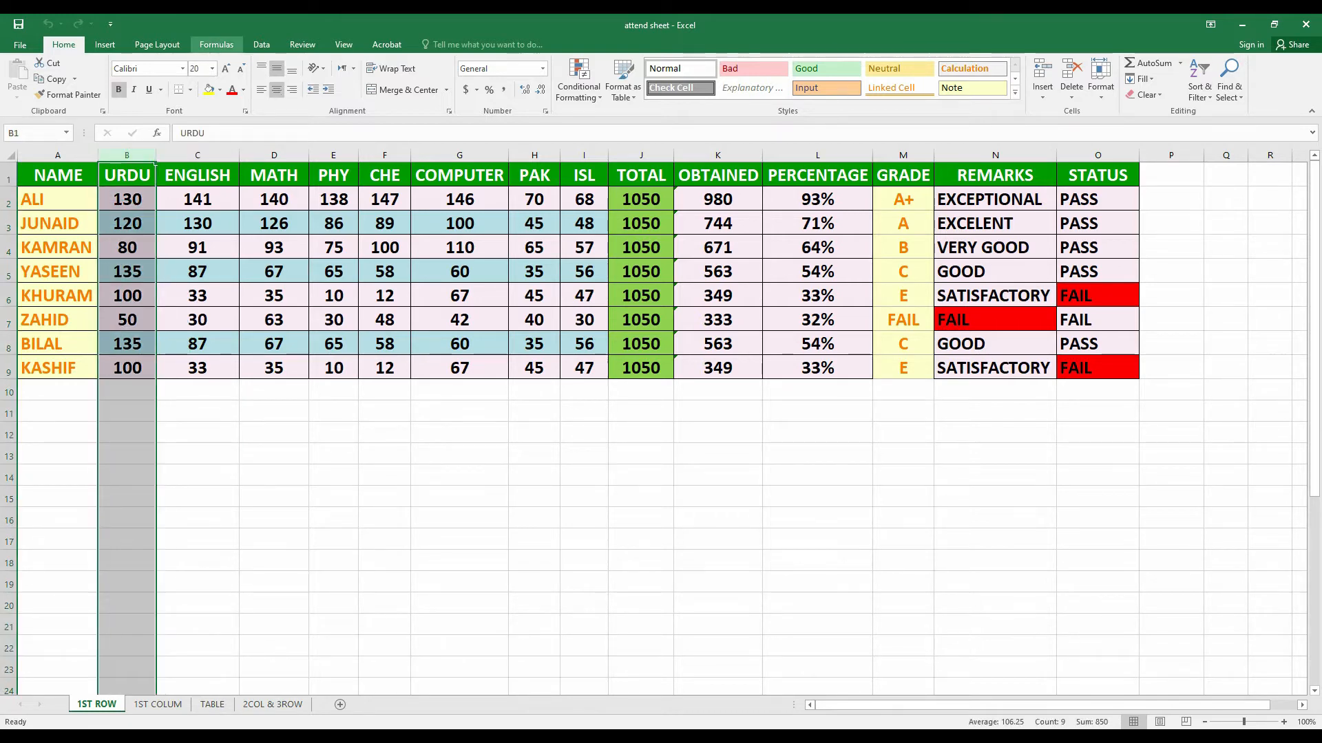
left_click(261, 44)
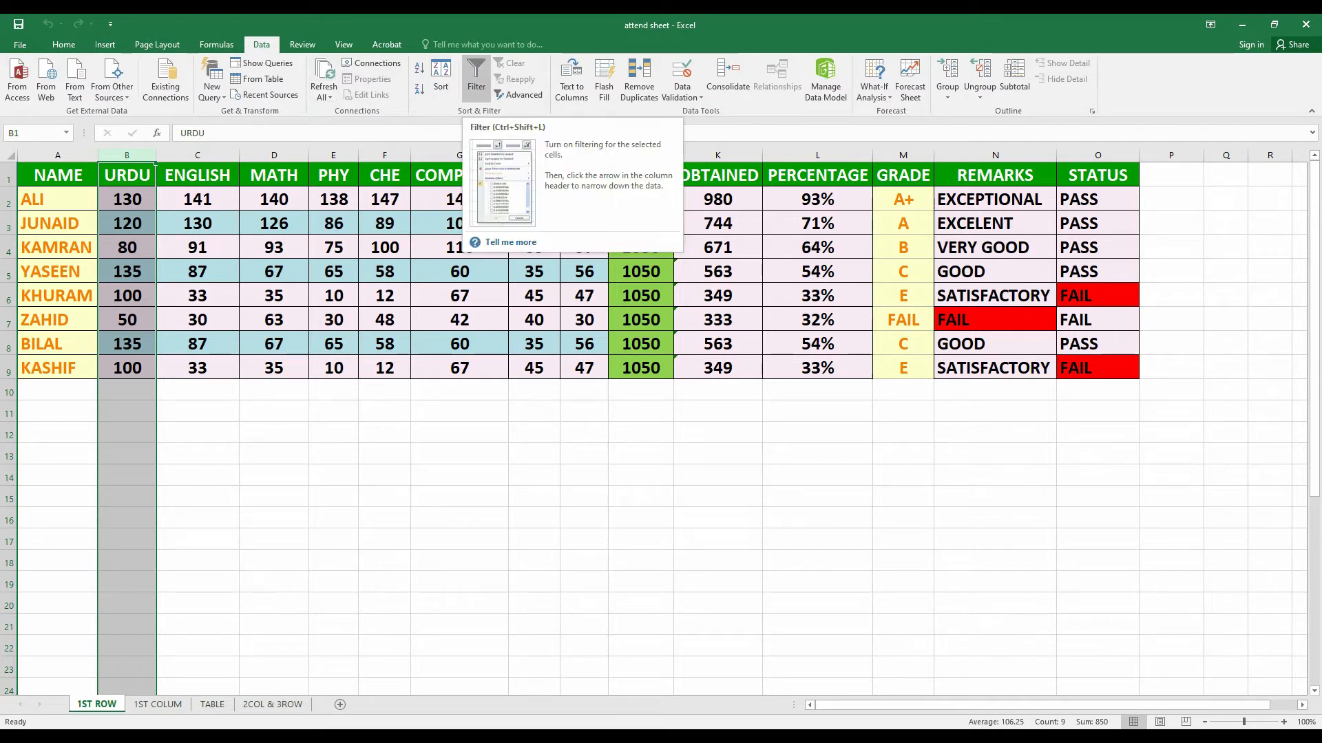
left_click(477, 76)
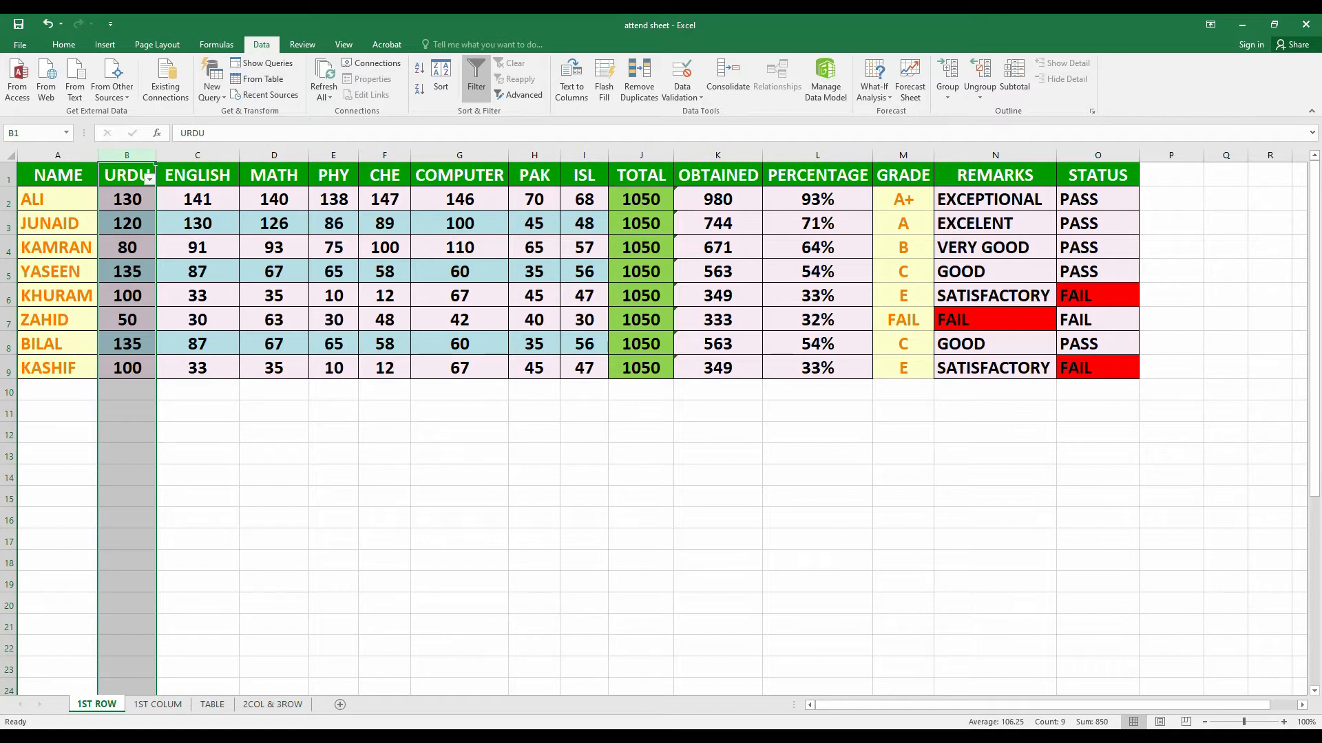
left_click(149, 179)
left_click(149, 179)
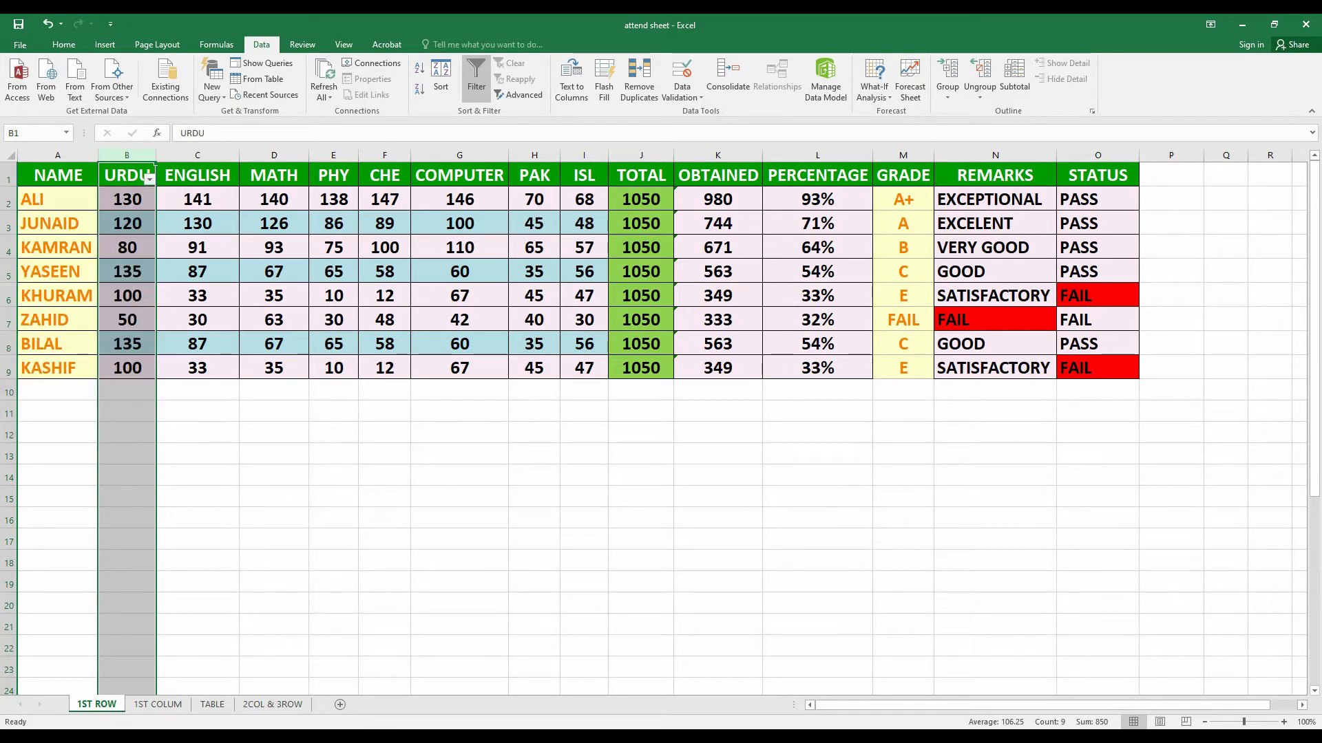
Sort all student rows by URDU marks largest to smallest, from 135 down to 50
left_click(149, 178)
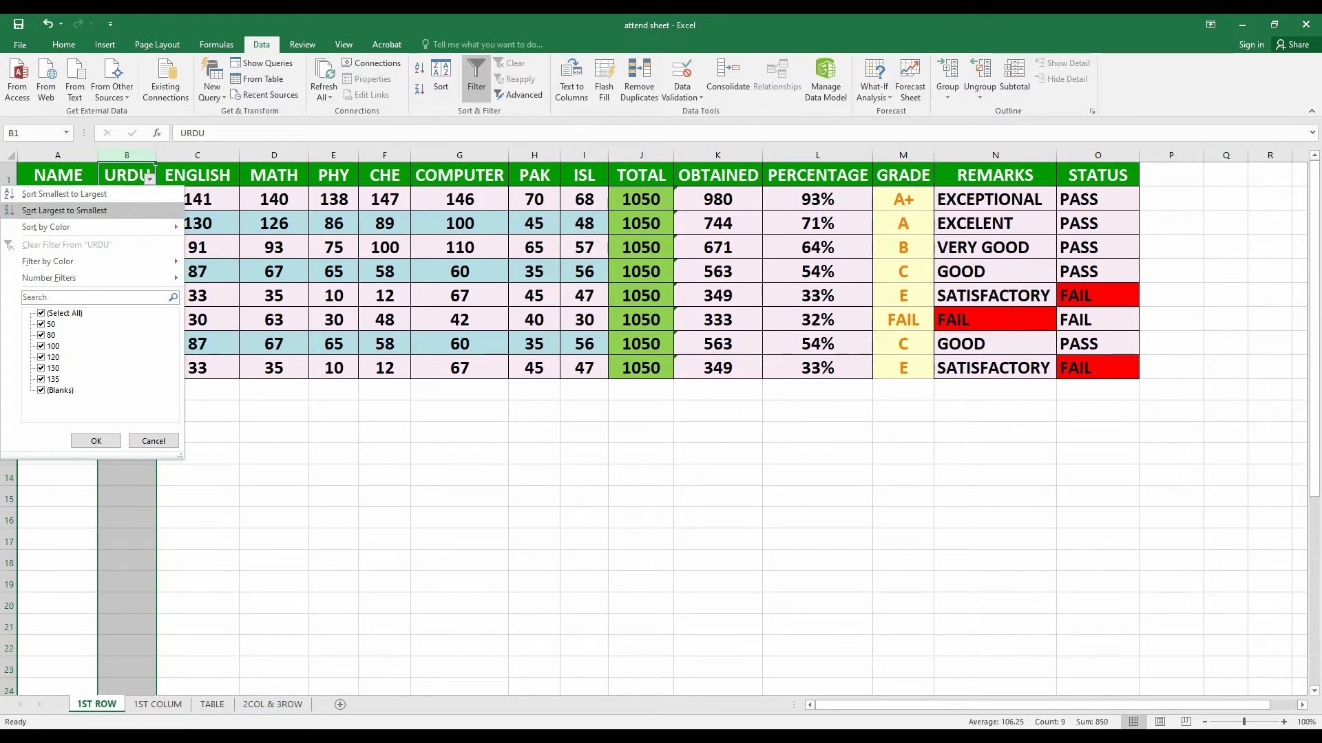
left_click(64, 210)
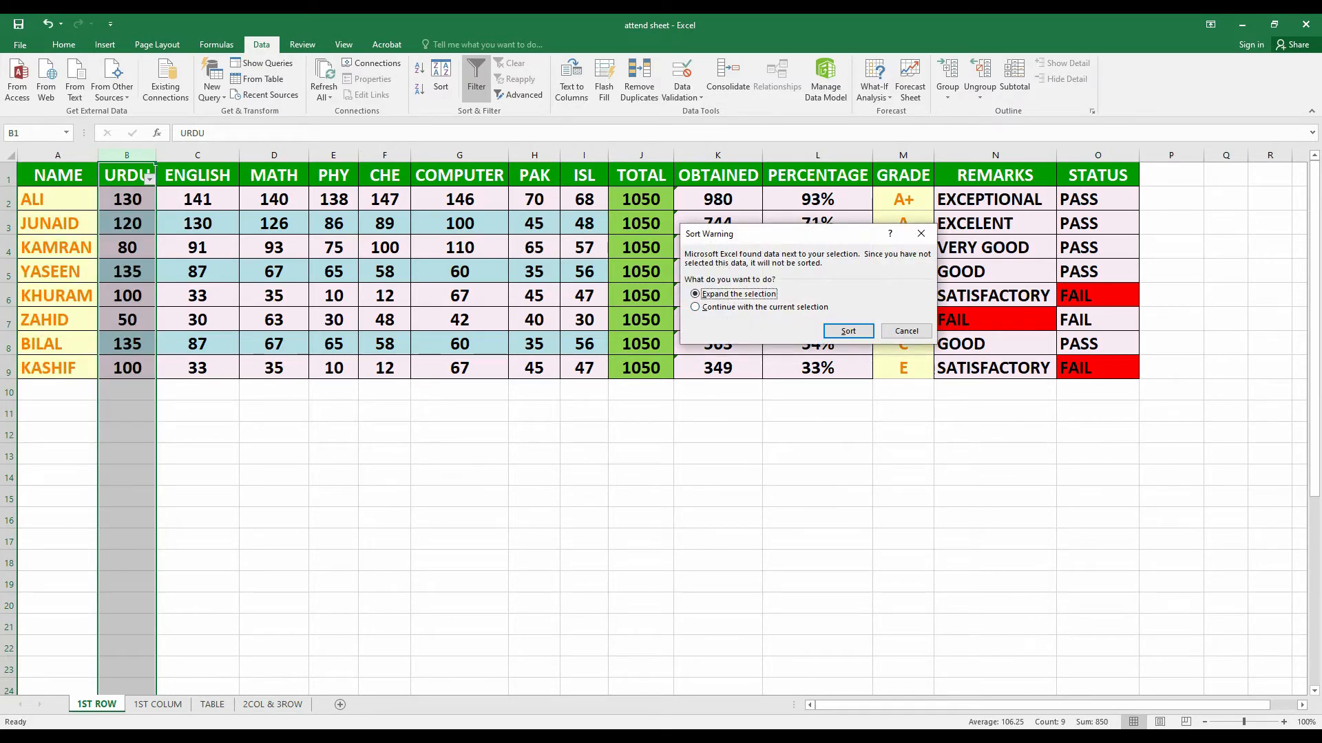
left_click(848, 331)
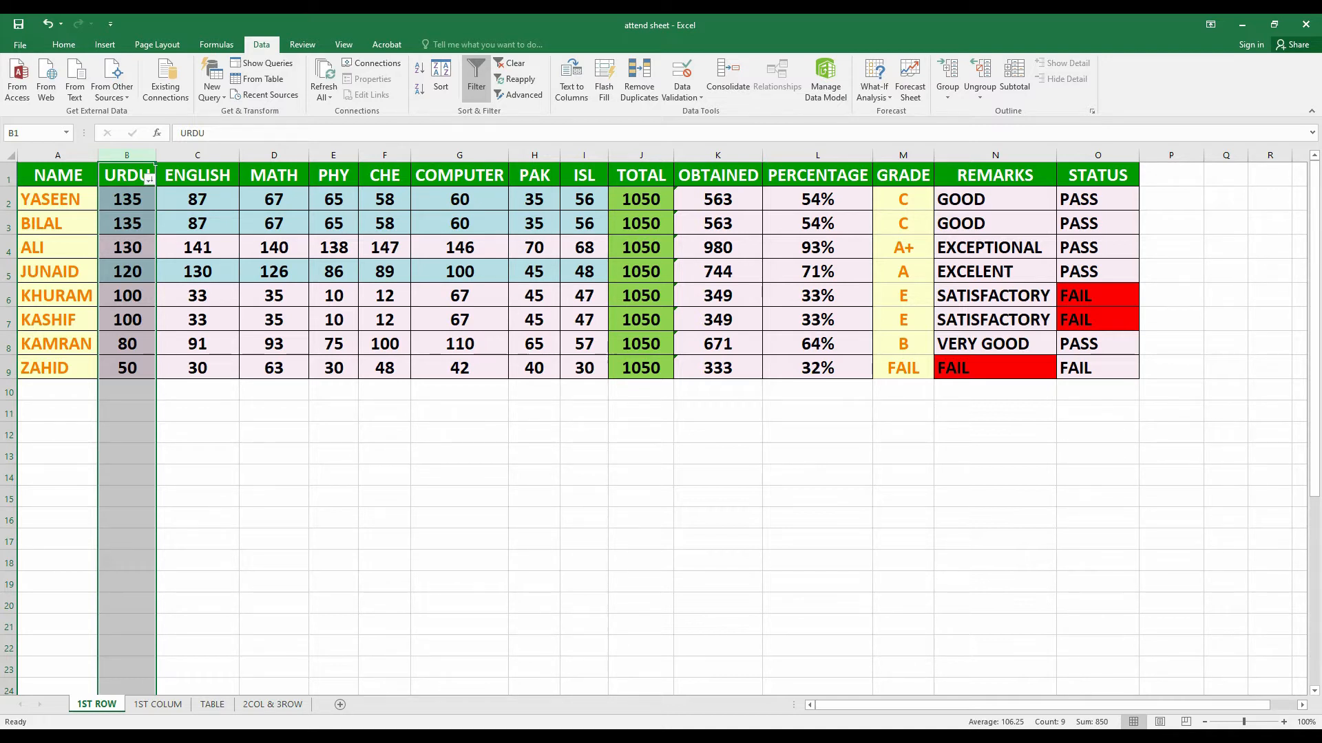
left_click(274, 432)
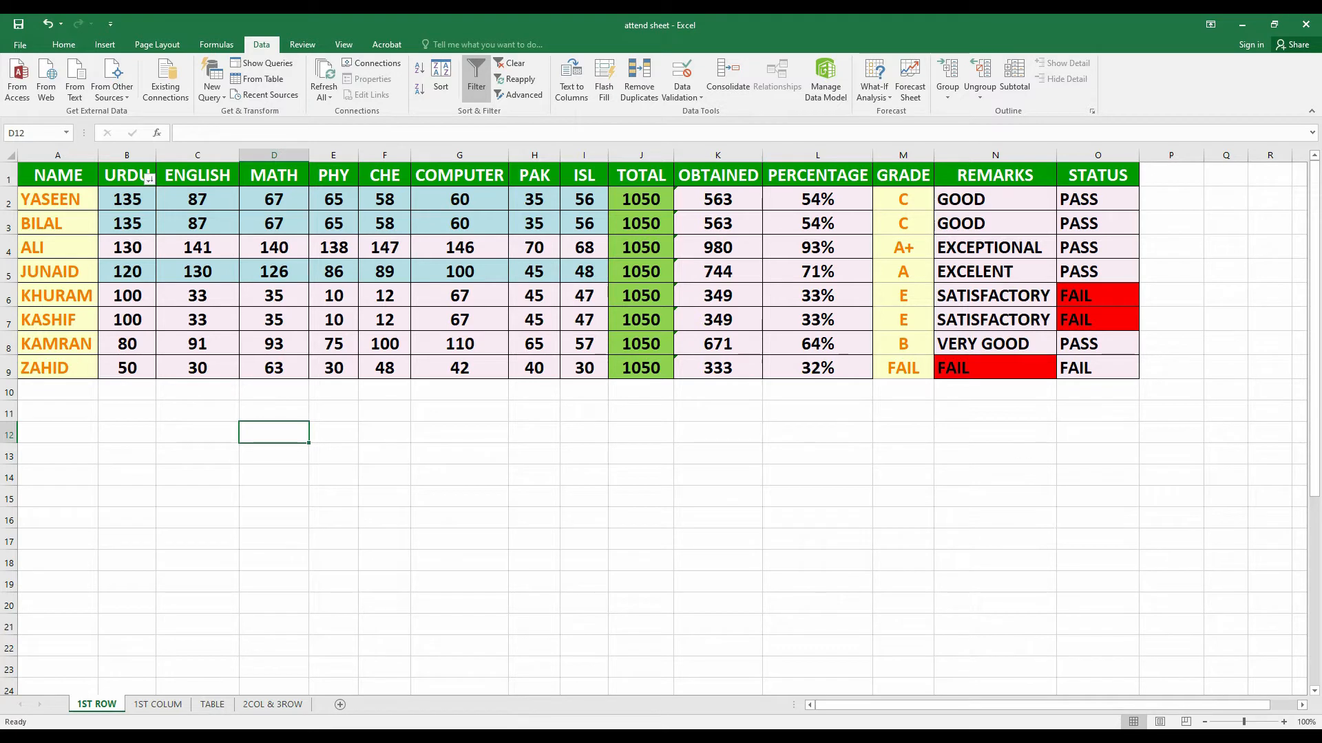
Turn AutoFilter off from the URDU header cell, keeping the descending order, and select the NAME column
left_click_drag(58, 199, 1098, 199)
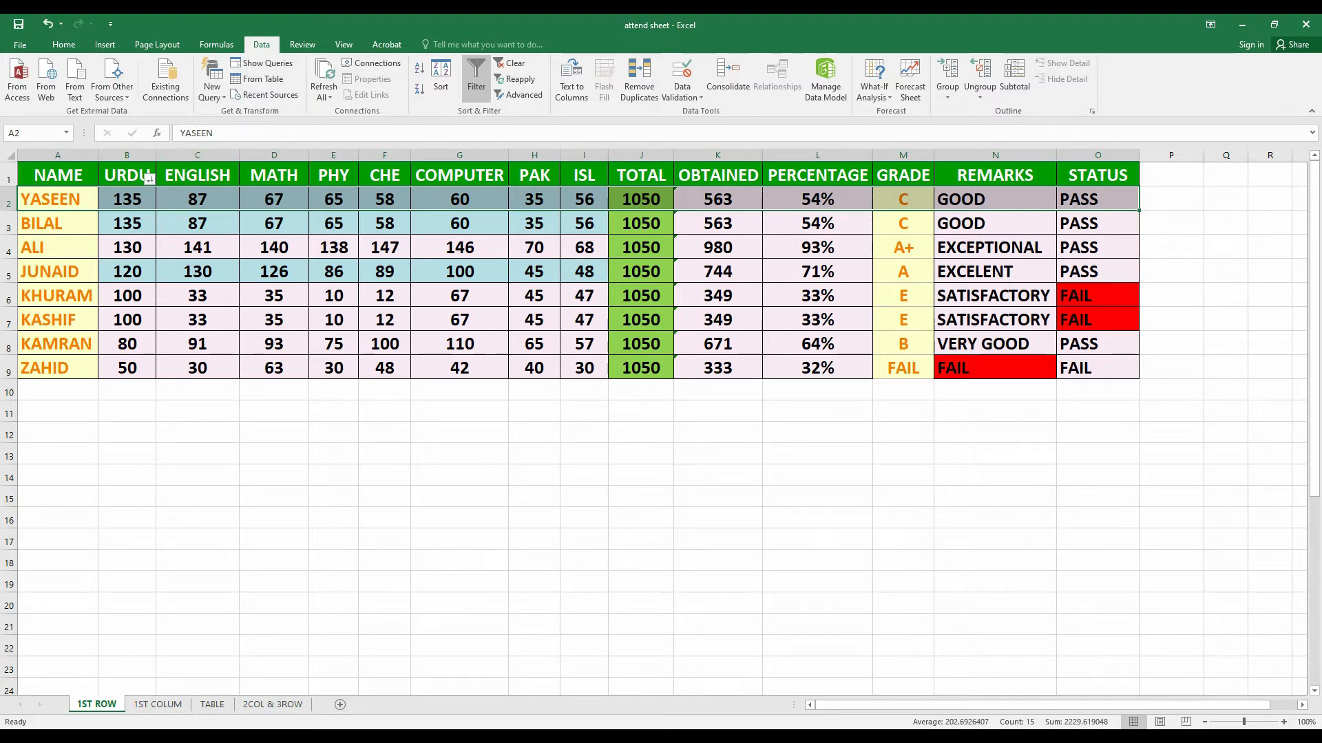
left_click(148, 177)
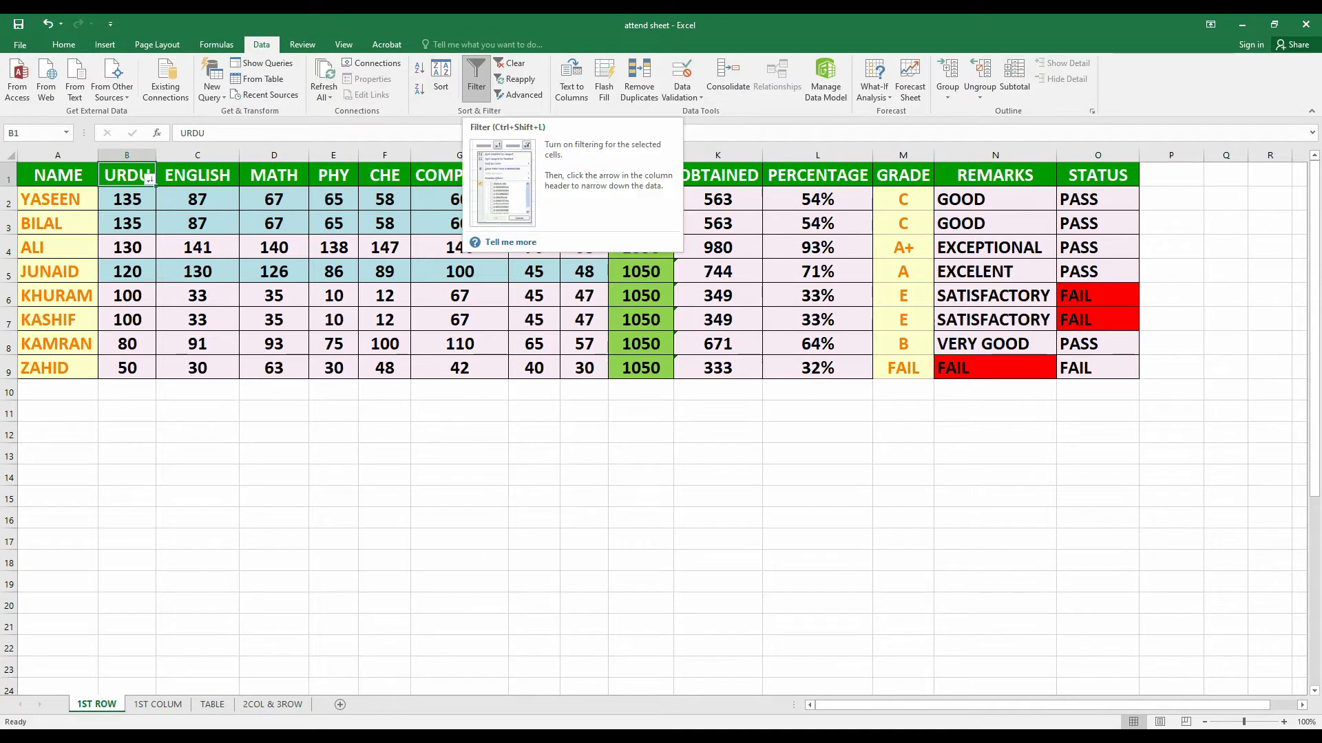
left_click(476, 77)
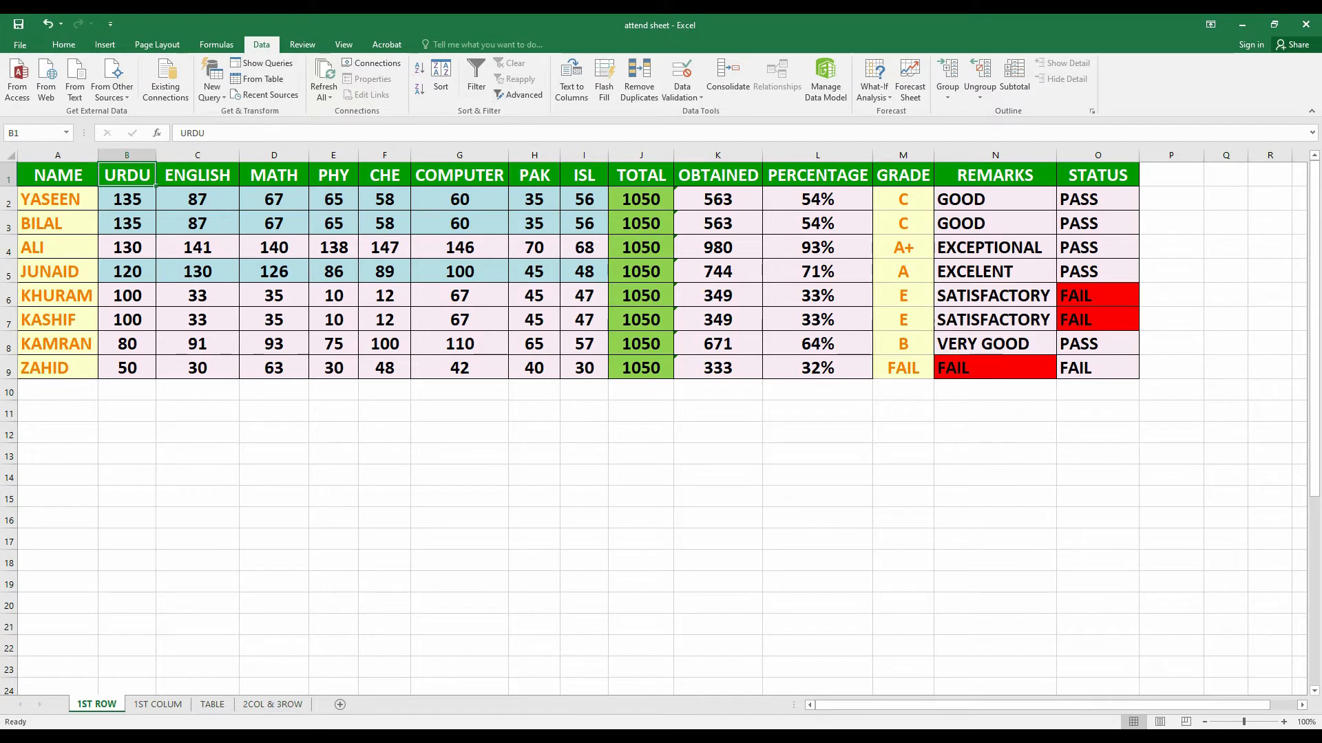
left_click(58, 155)
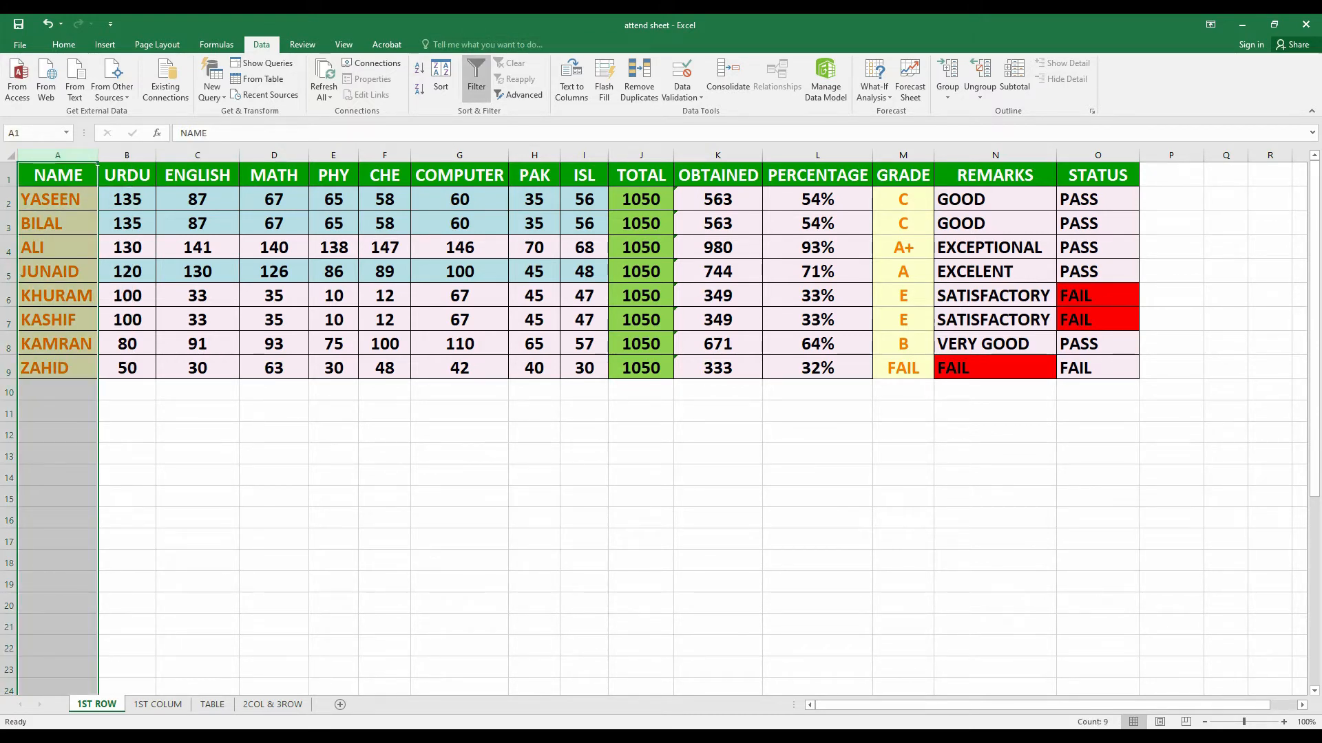
Enable AutoFilter on NAME and sort the whole table A to Z, expanding the selection
left_click(476, 76)
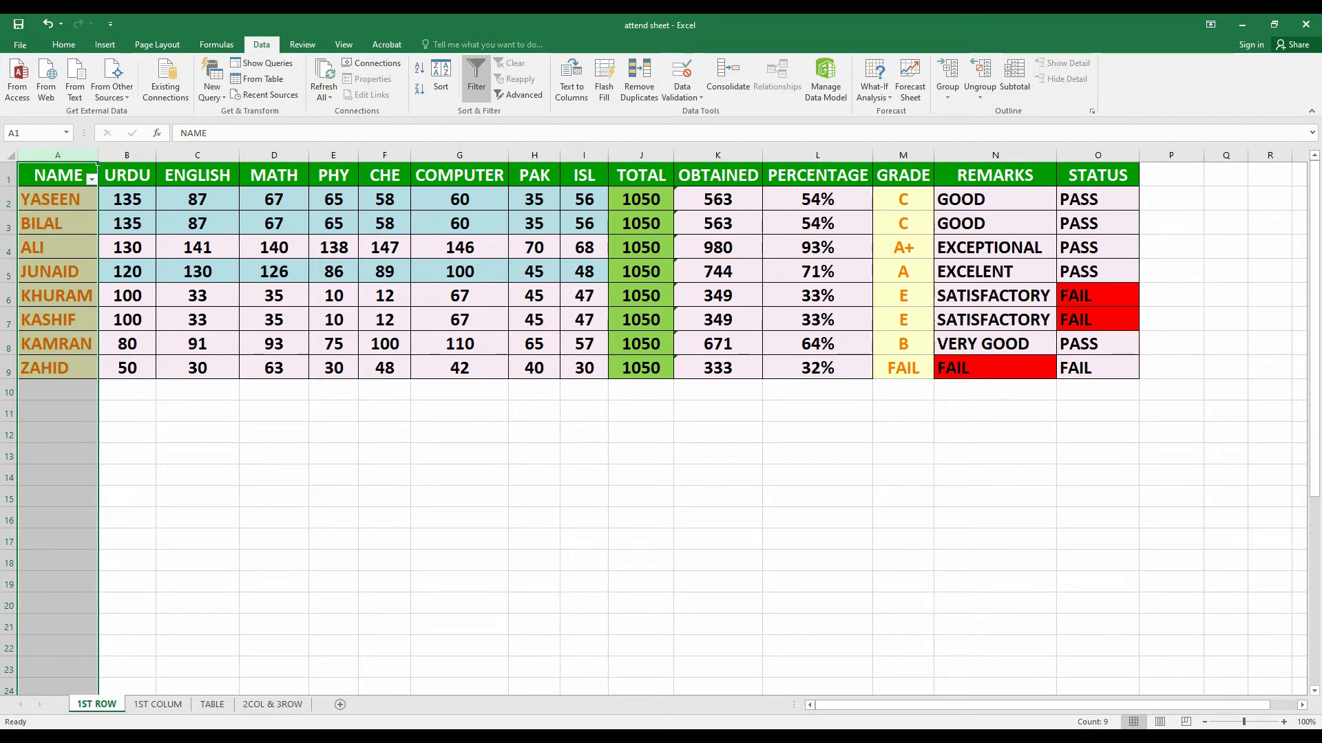
left_click(92, 178)
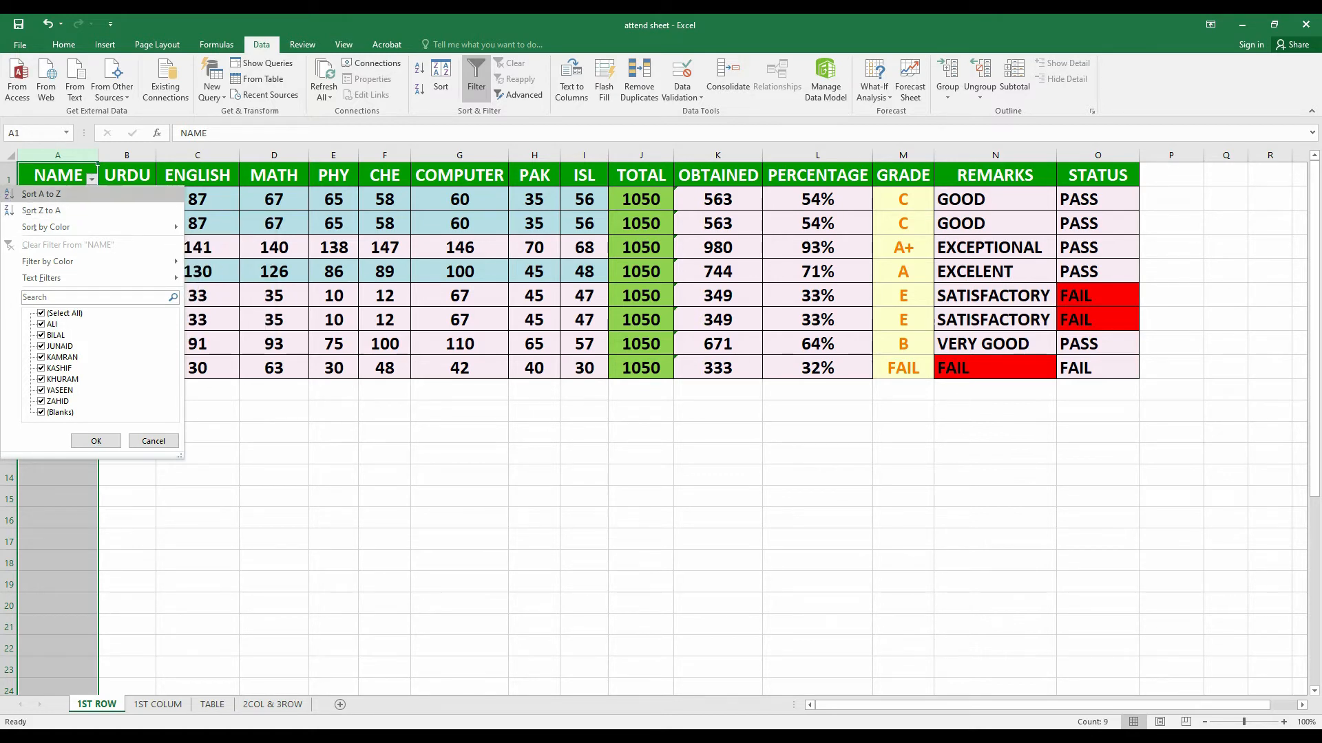
left_click(42, 194)
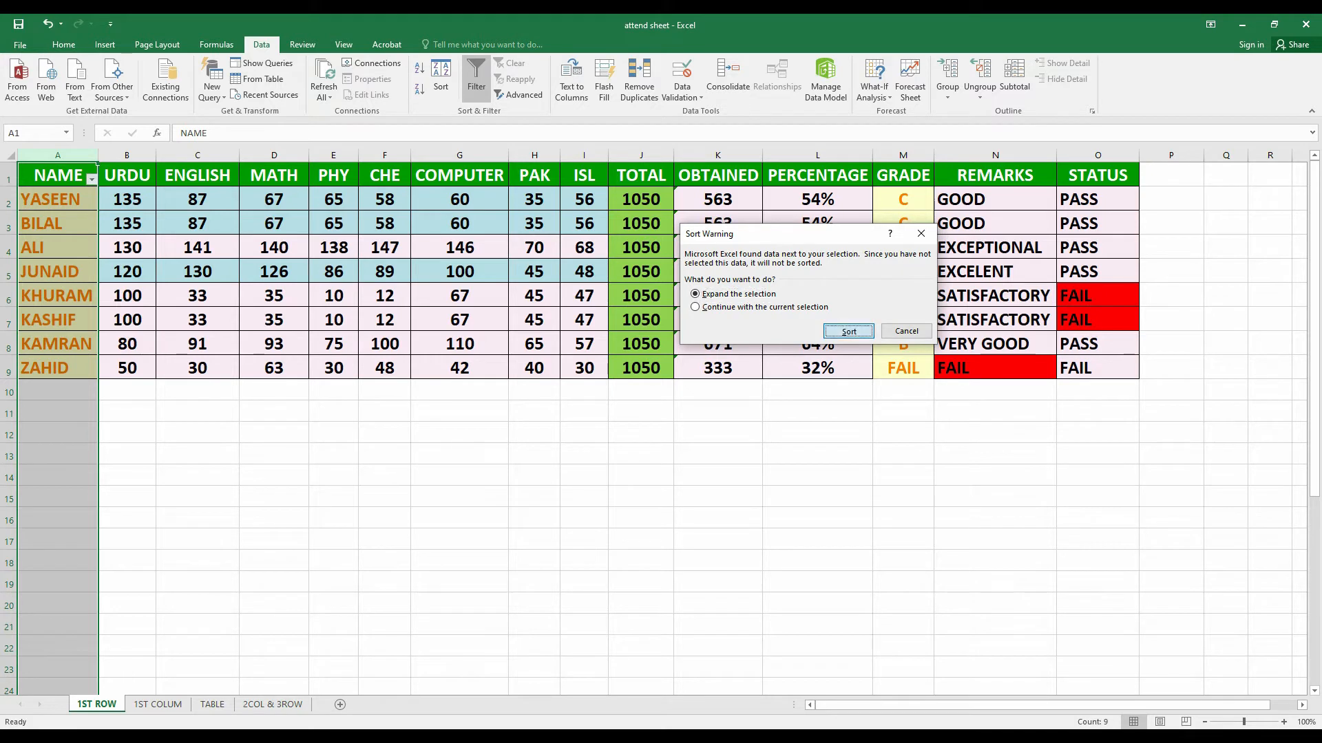
key("Return")
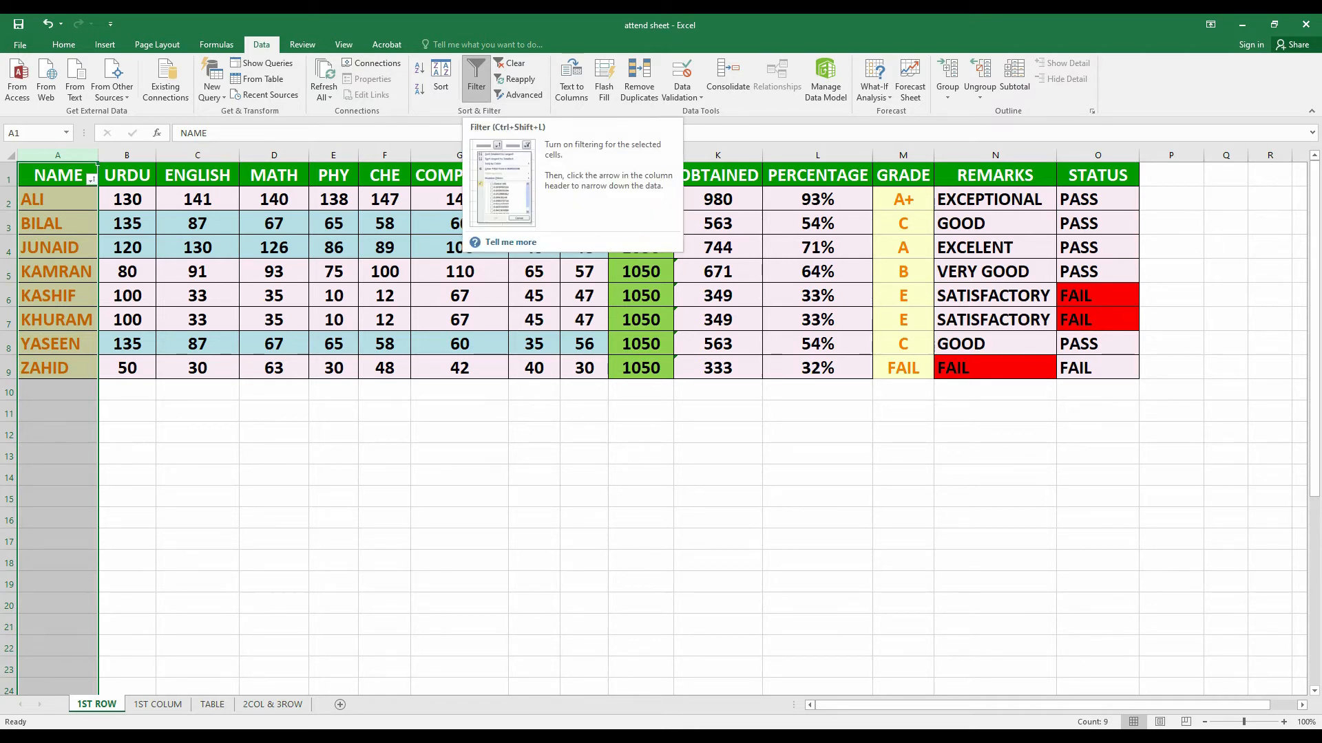
Toggle filtering off and back on, then bring up the NAME column's list of names
left_click(476, 76)
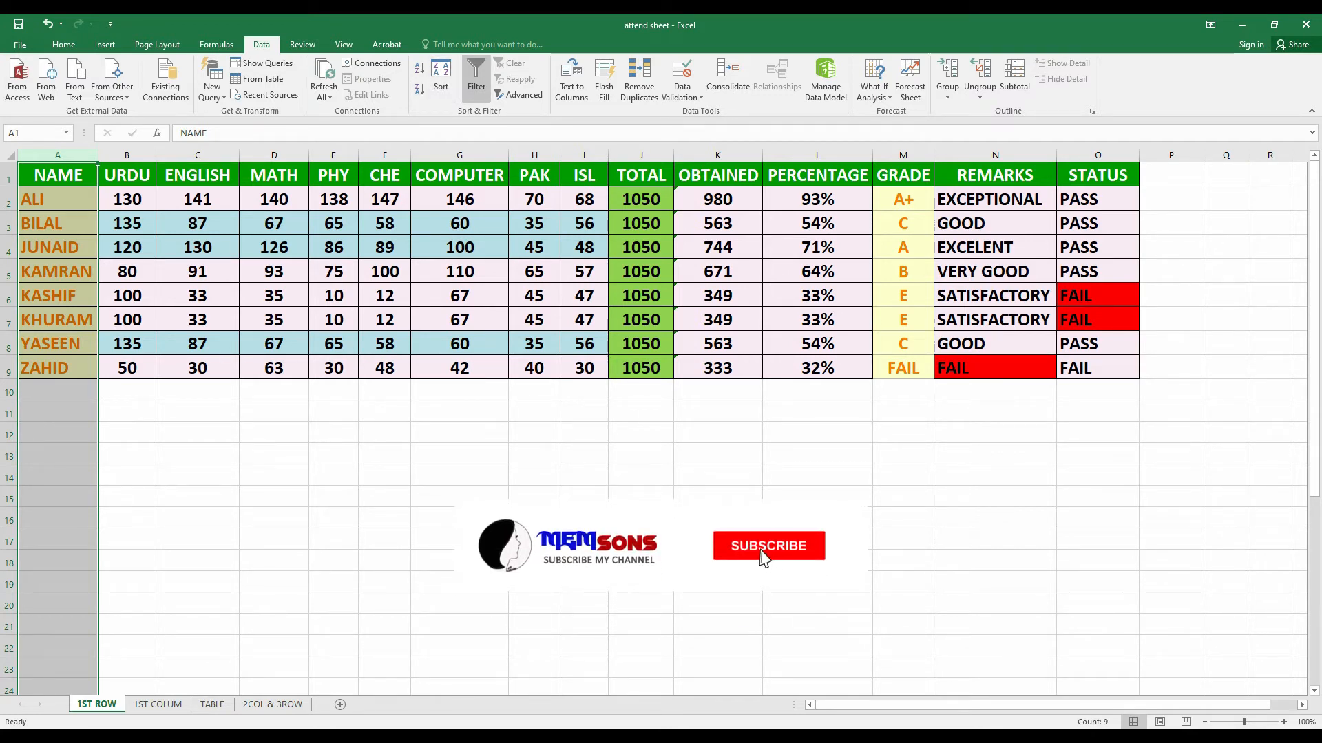
left_click(476, 76)
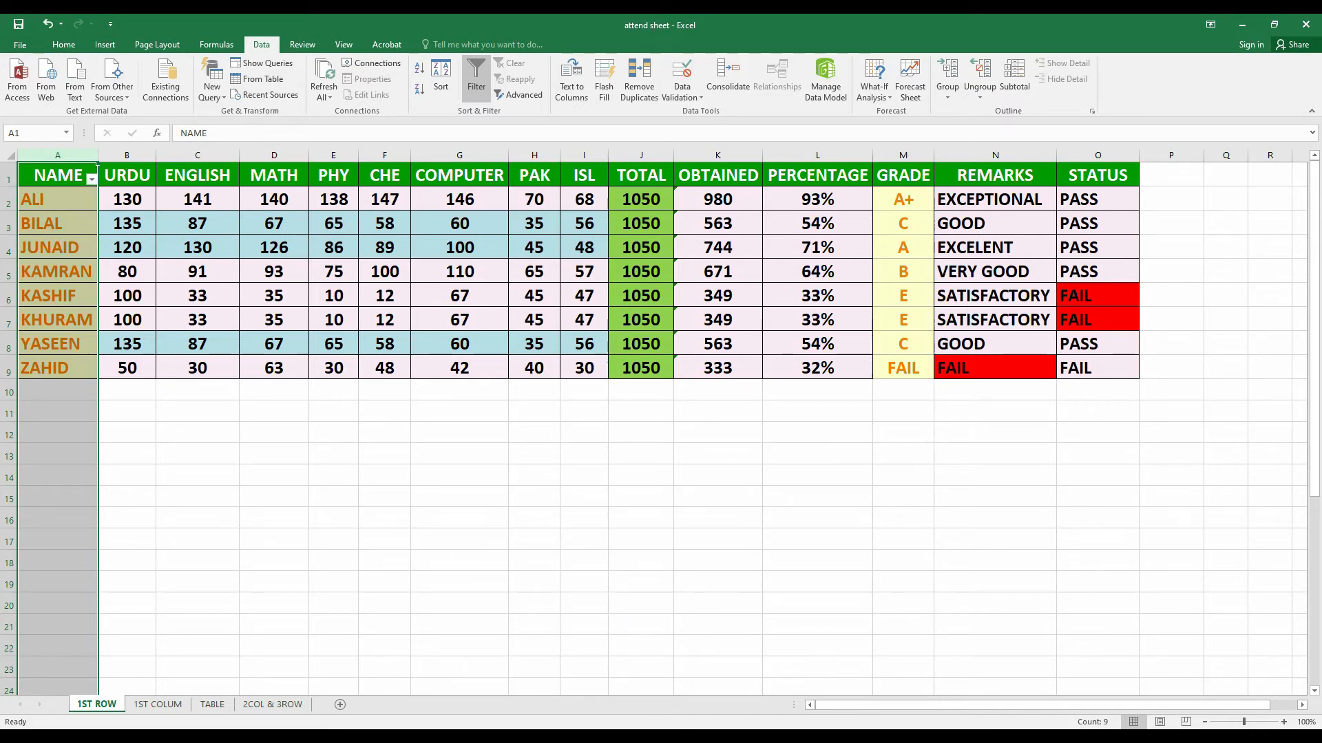
left_click(274, 454)
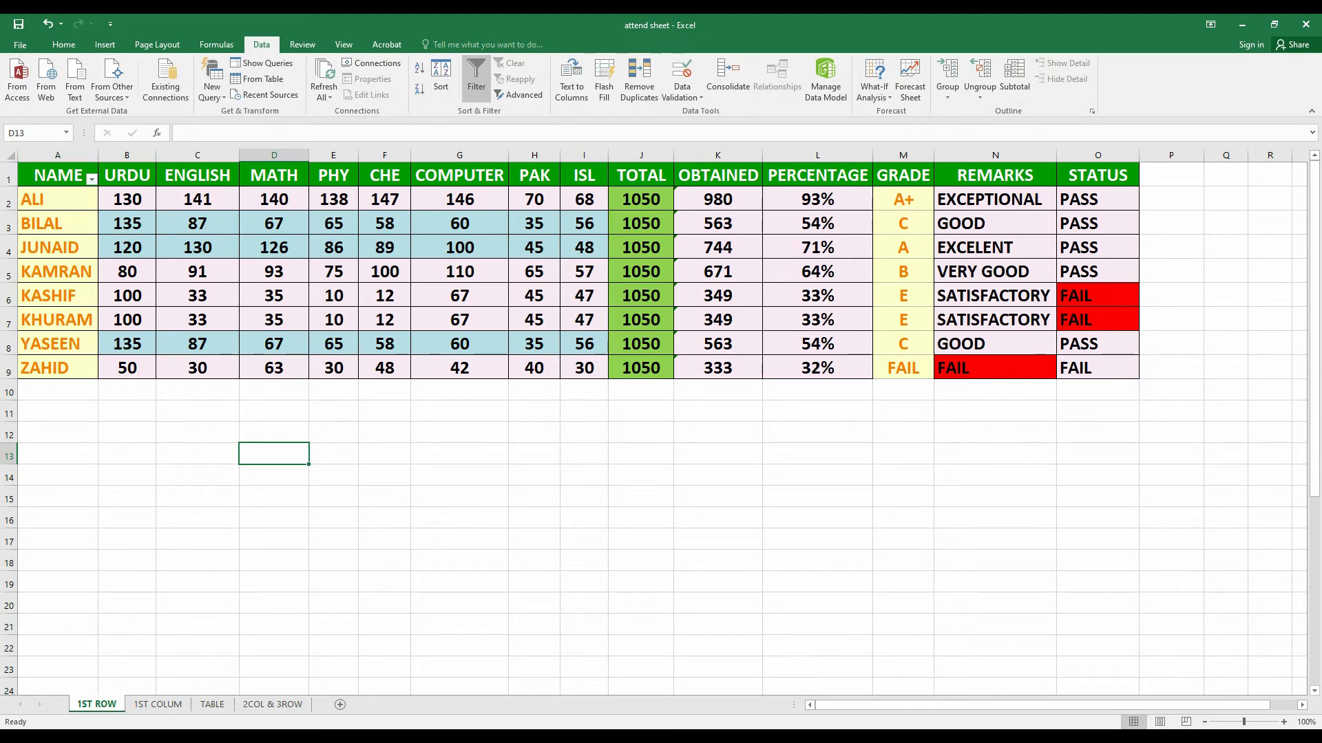
left_click(91, 179)
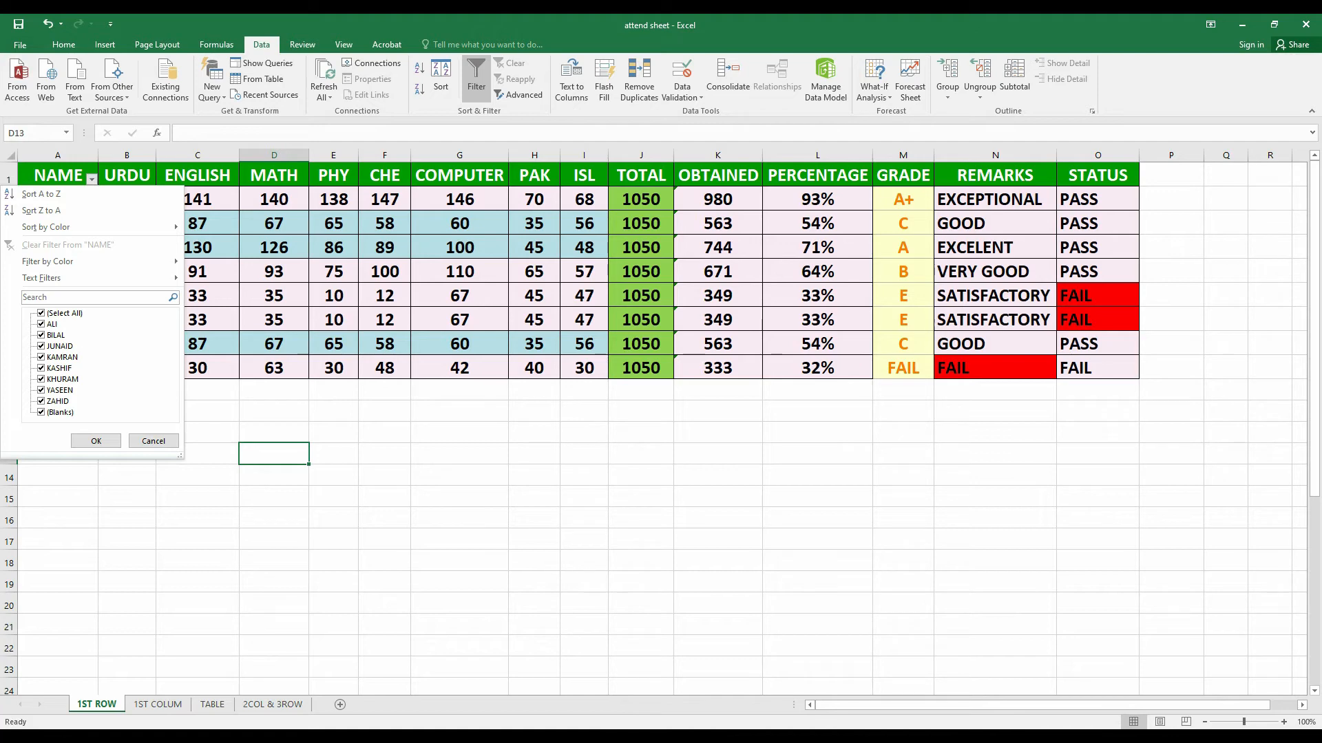
Hide ALI and BILAL with the NAME filter and print-preview the six remaining rows
left_click(41, 324)
left_click(41, 335)
left_click(96, 442)
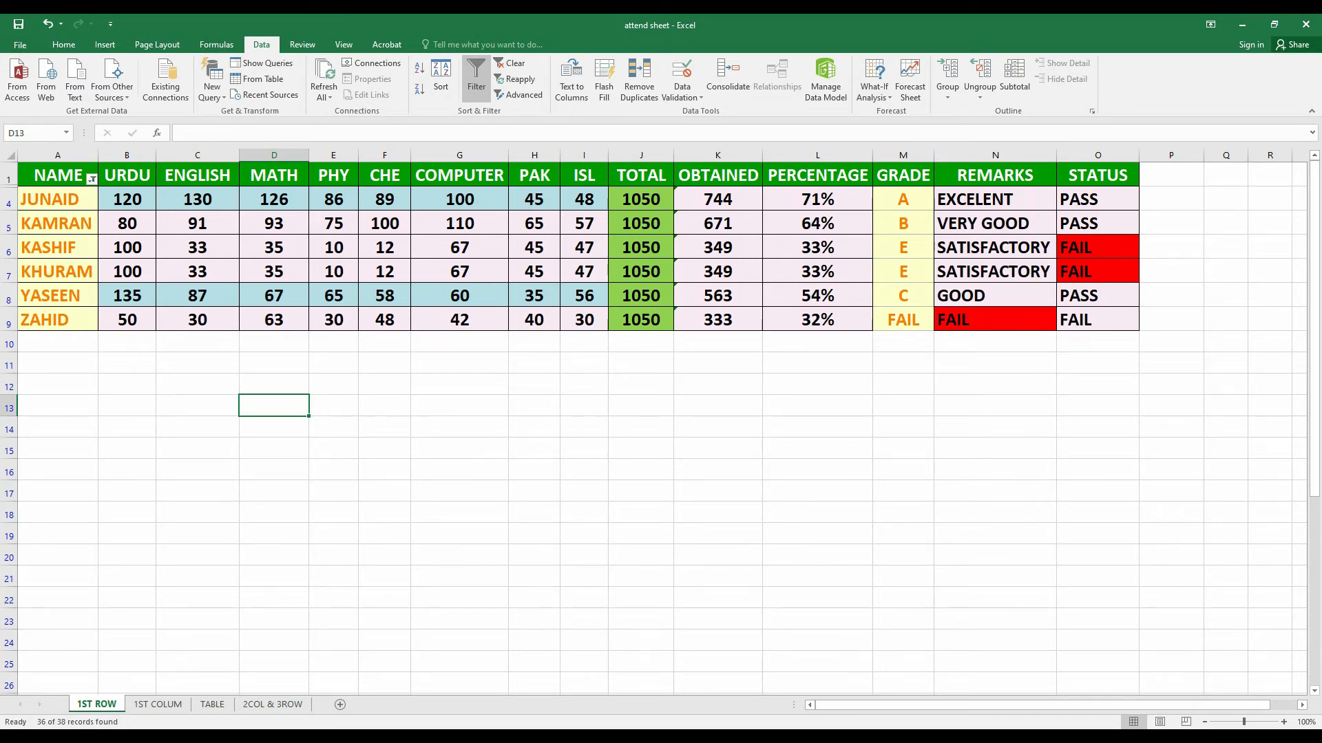
key("ctrl+p")
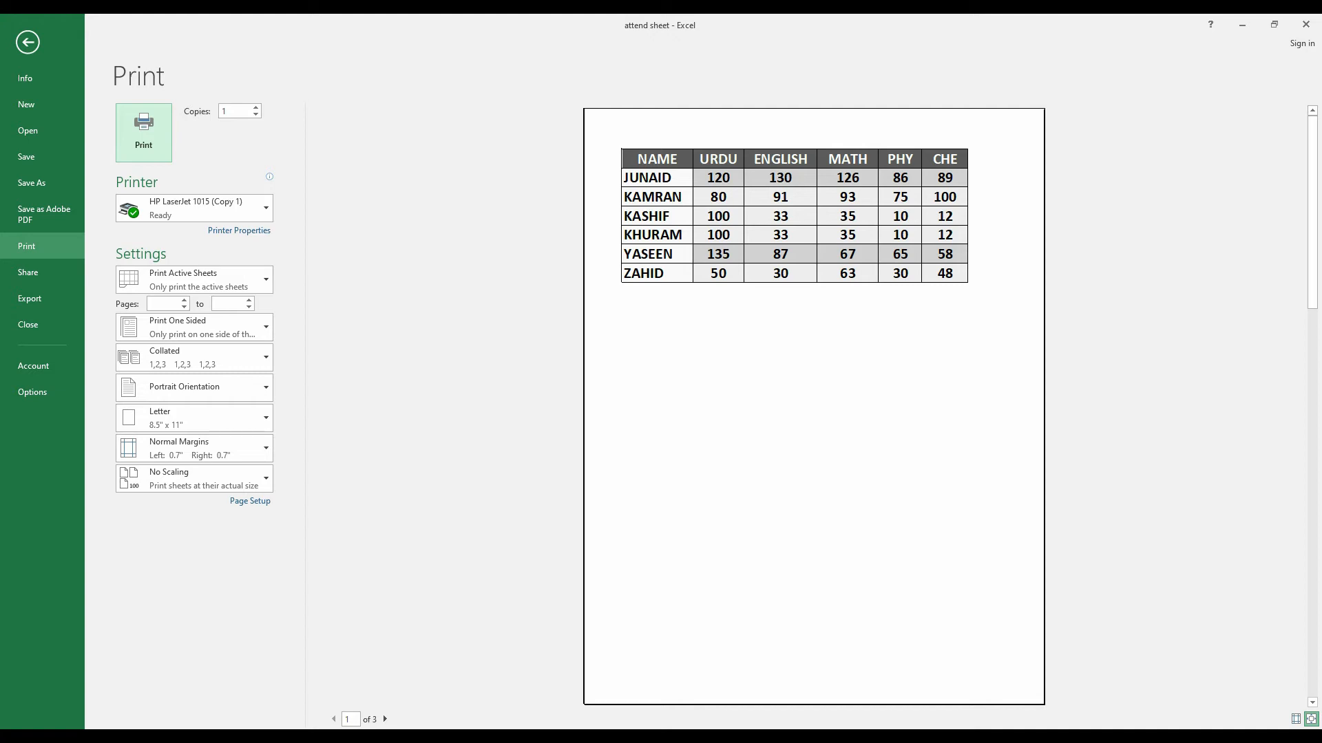
Exit print preview back to the worksheet showing students JUNAID to ZAHID
key("Escape")
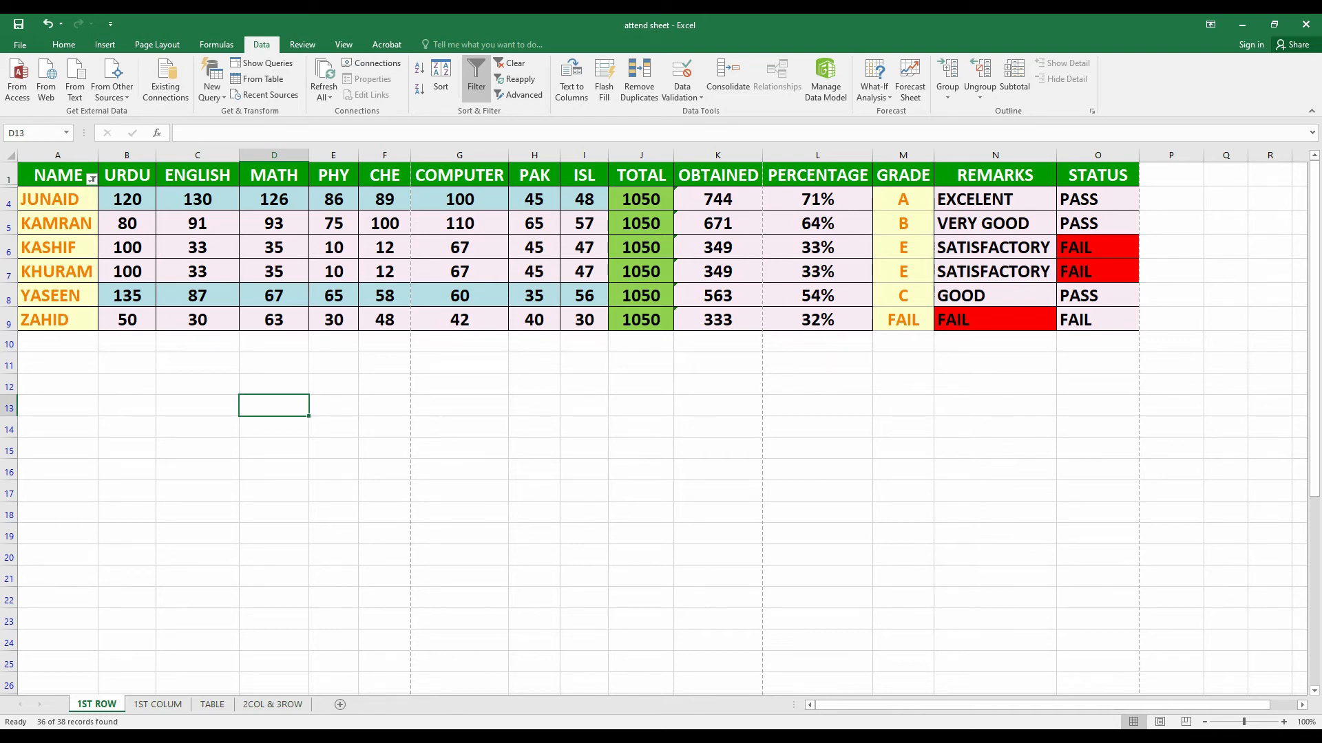
Remove the name filter so all eight students show, then select the STATUS column
left_click(476, 79)
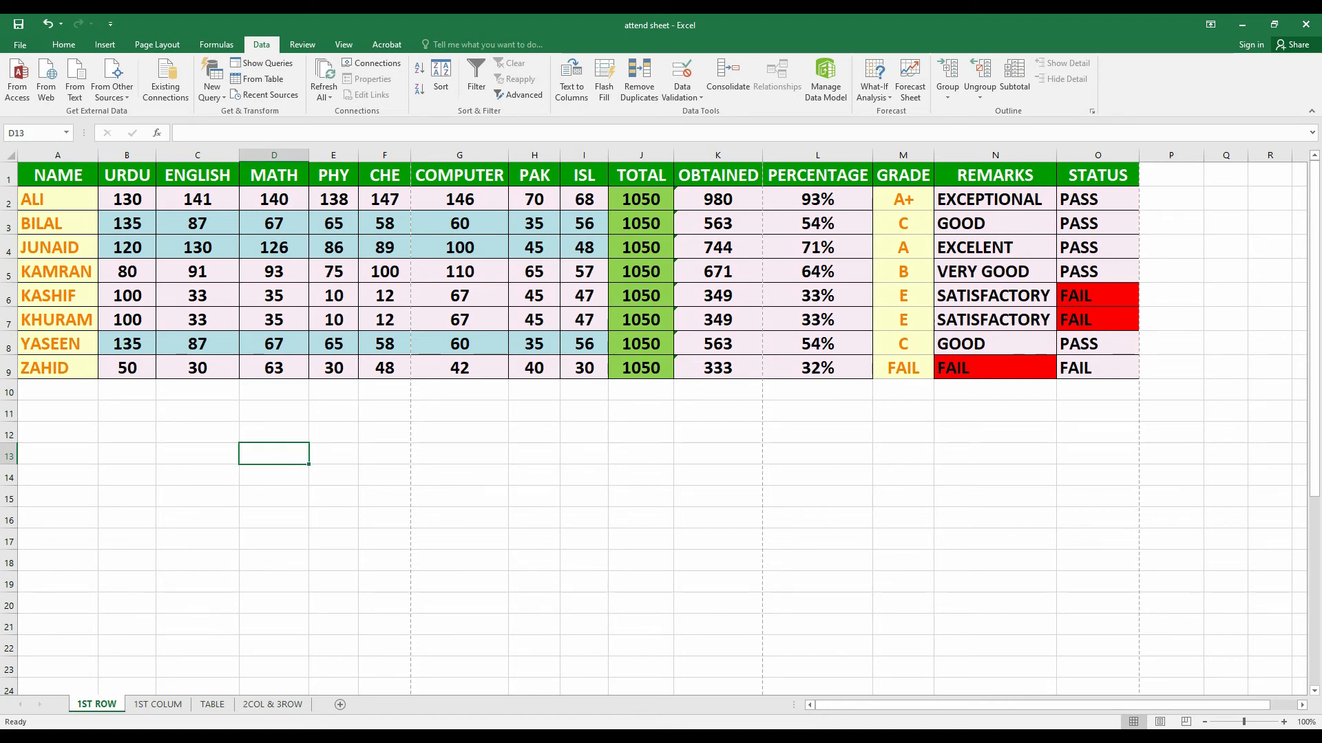
left_click(1098, 156)
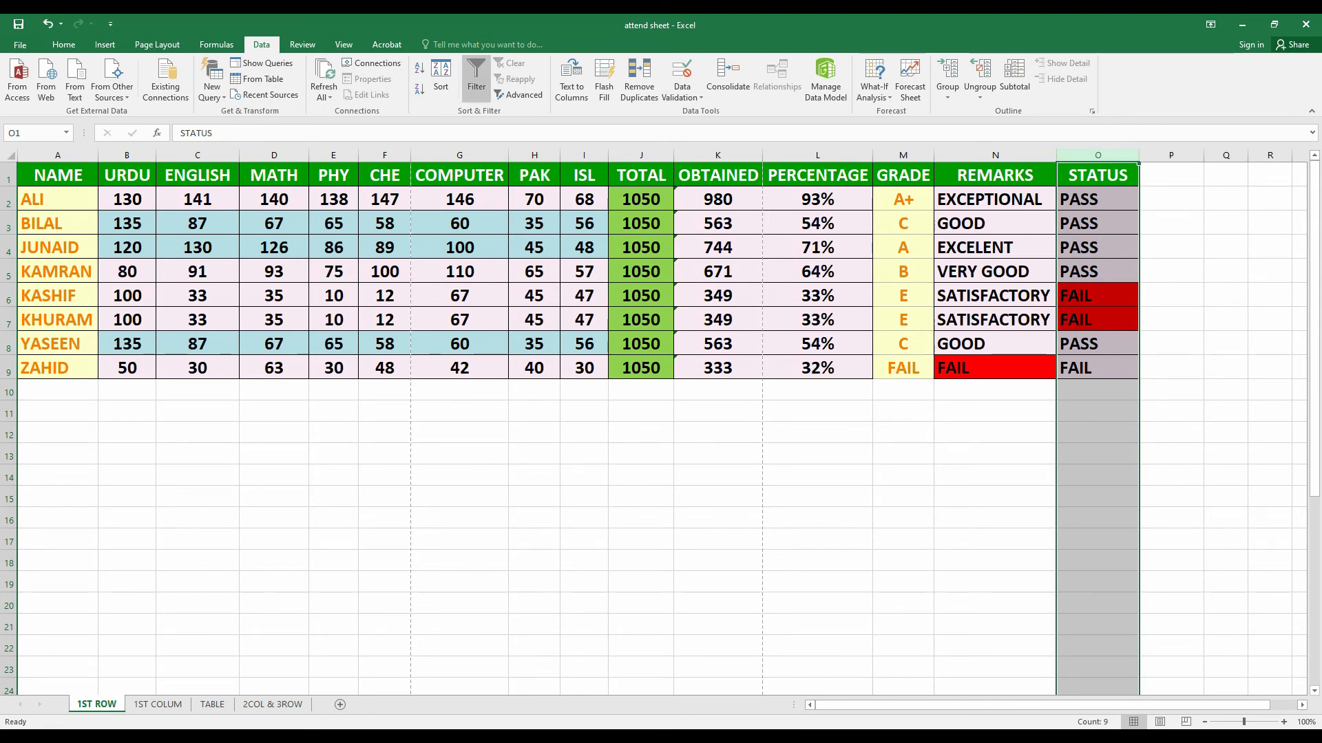
Sort the whole table by STATUS cell colour with pink on top, KASHIF and KHURAM last
left_click(476, 75)
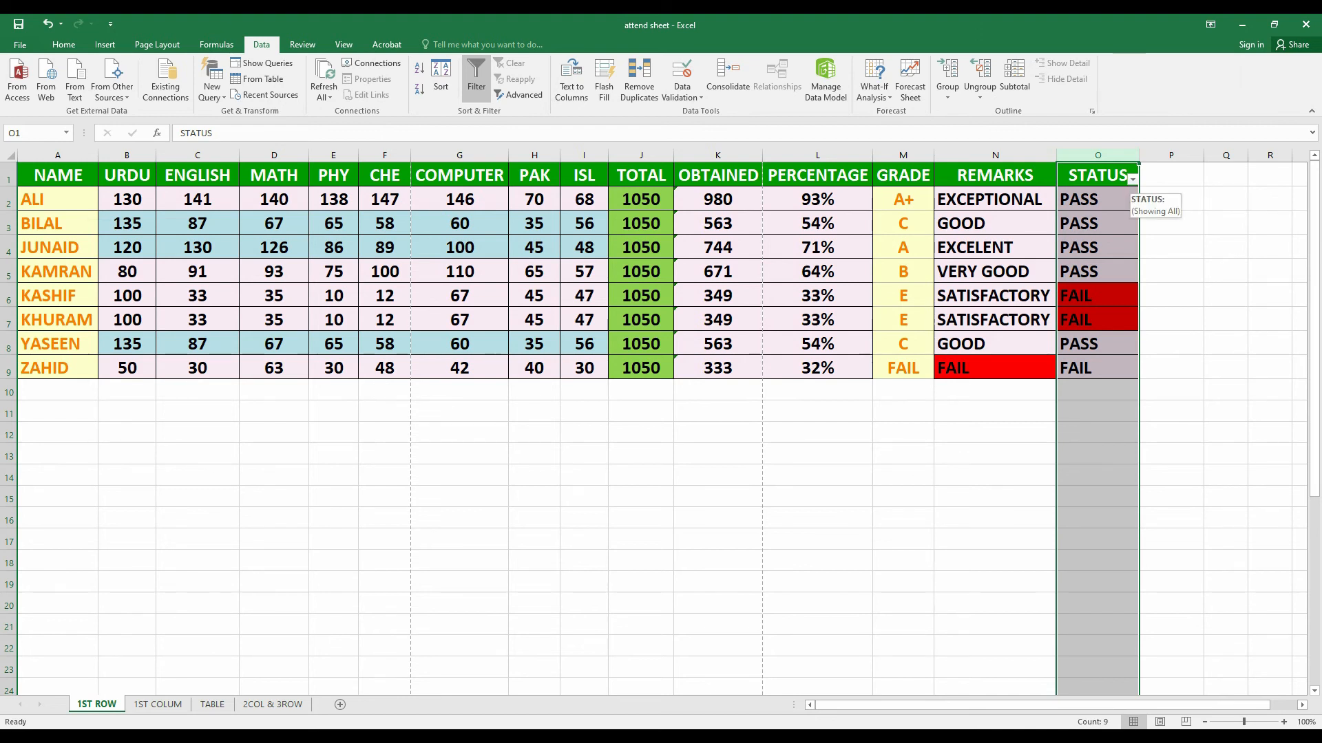
left_click(1133, 179)
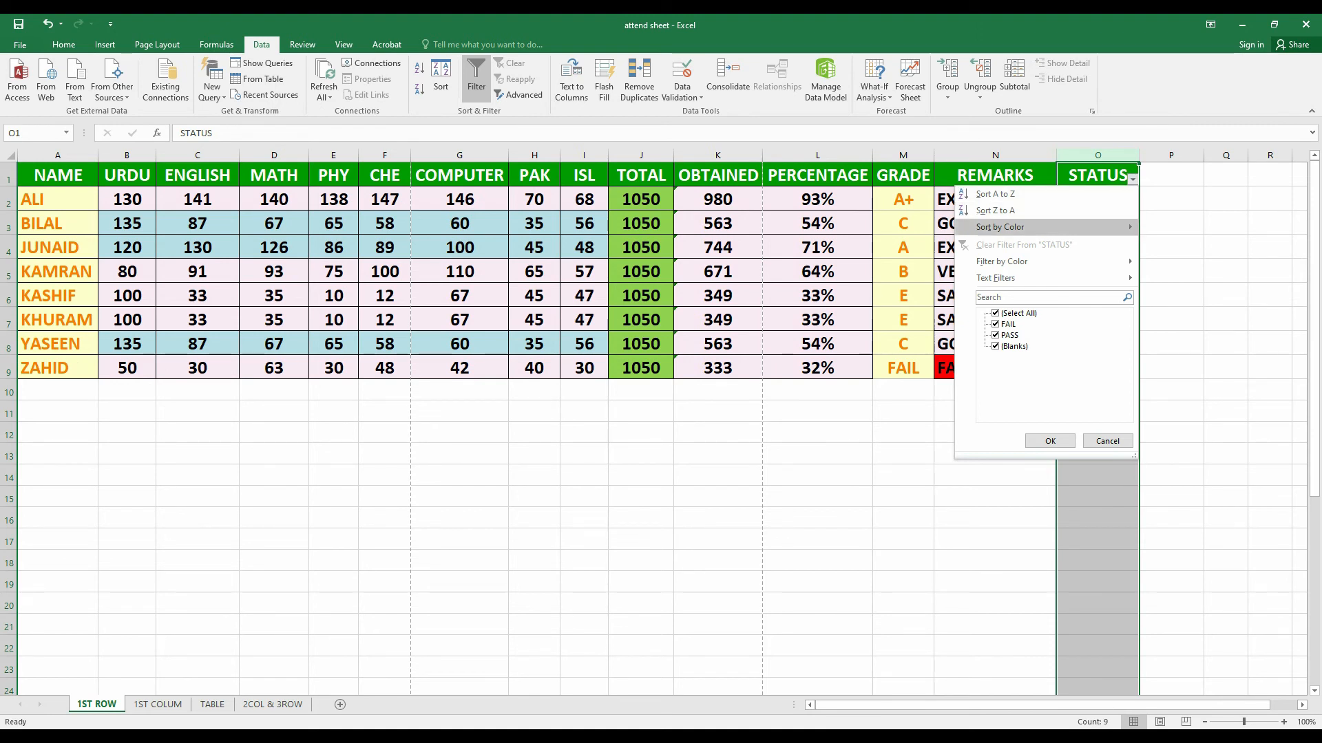
mouse_move(1000, 228)
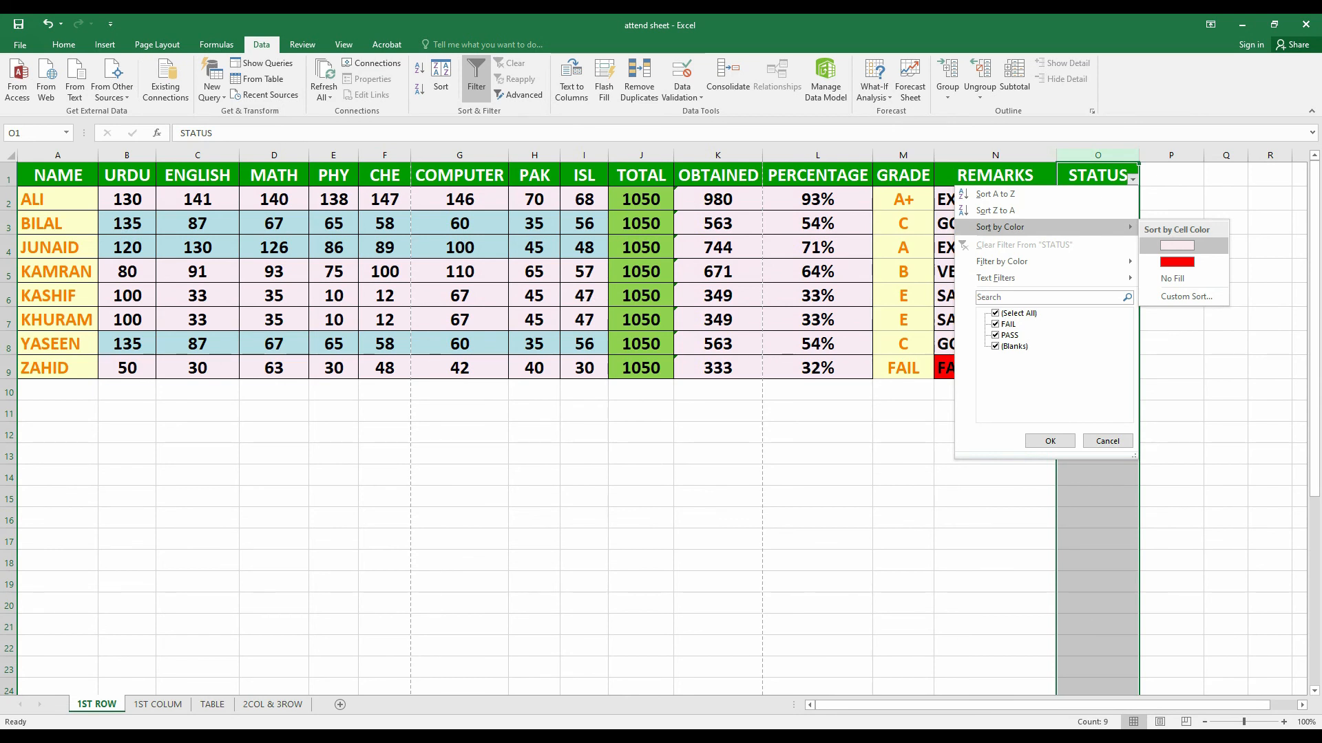
left_click(1177, 245)
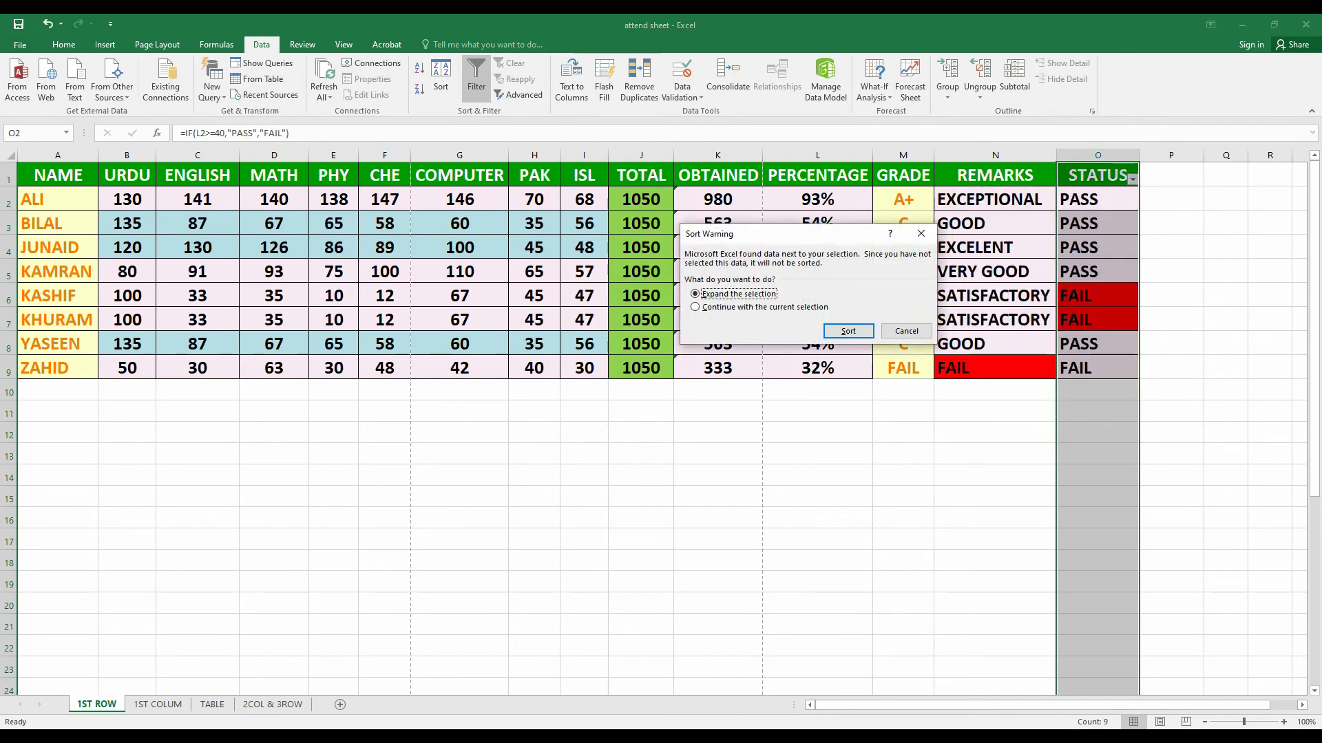
left_click(848, 331)
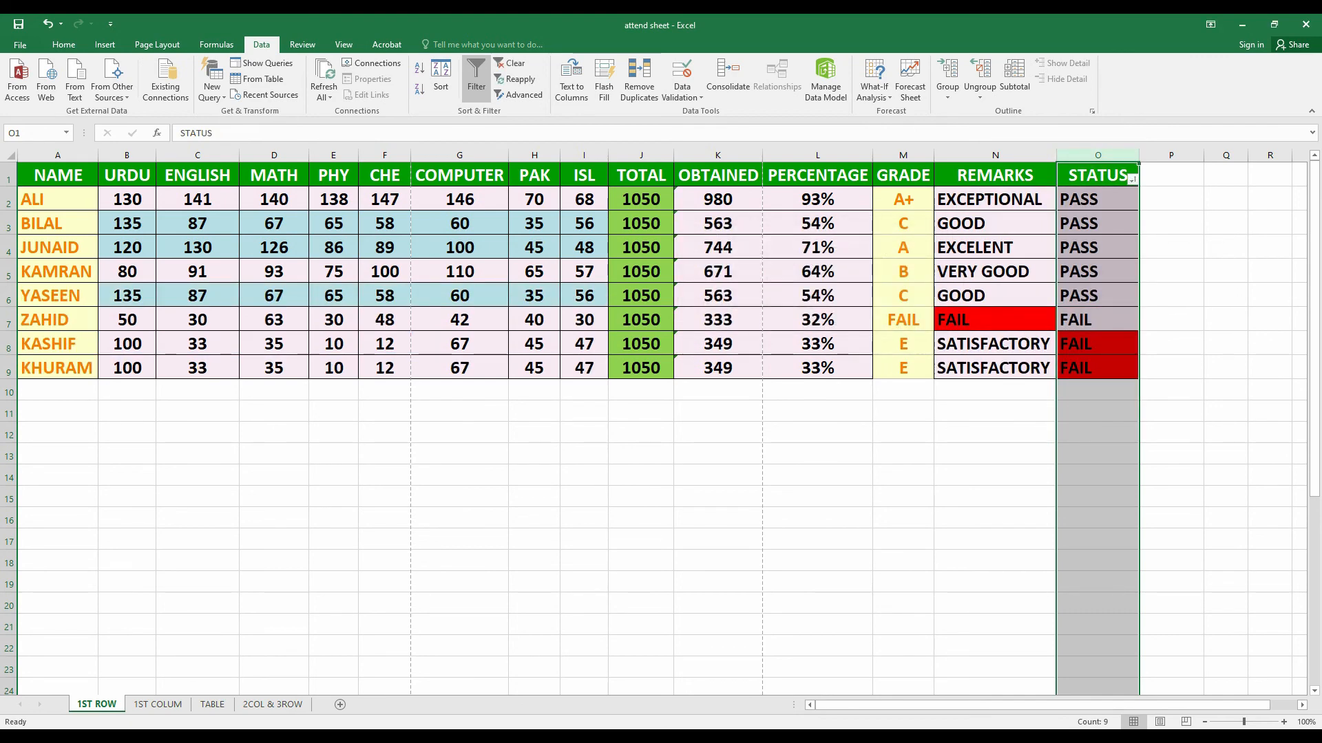